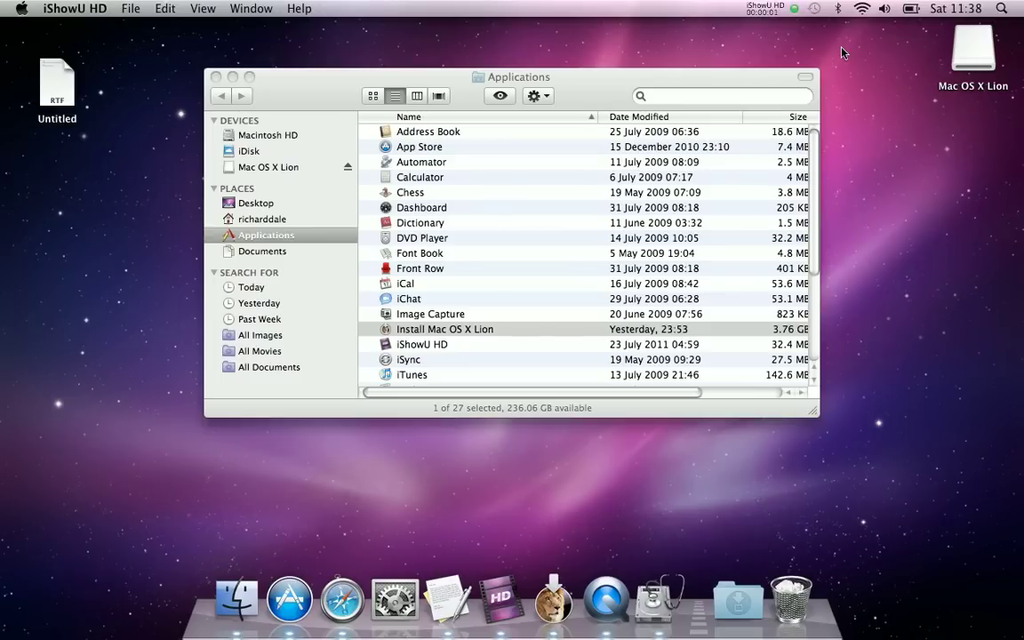
Move the Finder Applications window to the upper left, clearing the middle of the desktop.
left_click(292, 76)
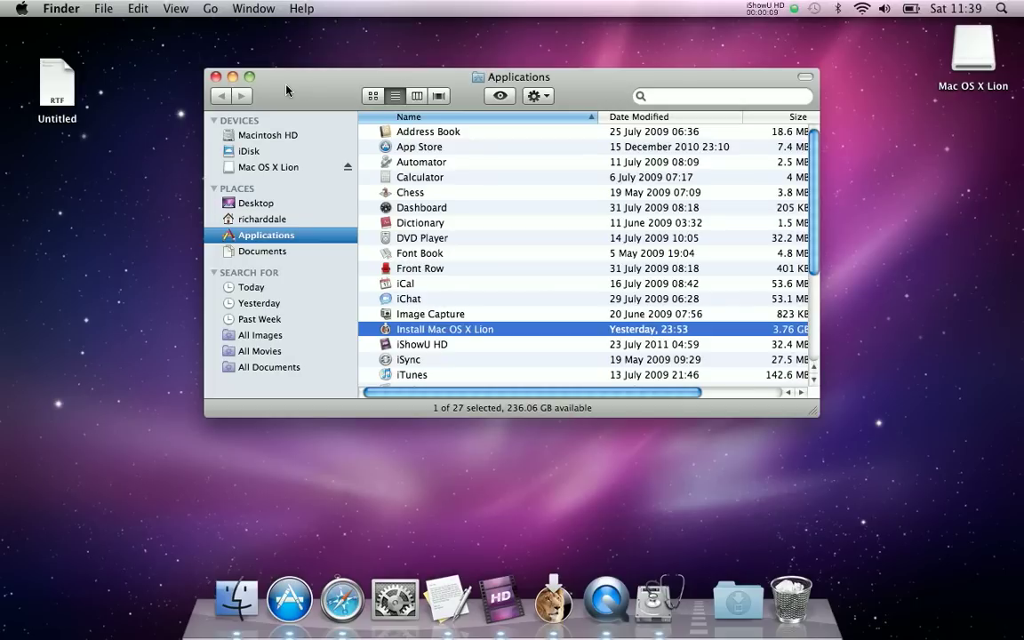
left_click_drag(286, 89, 307, 109)
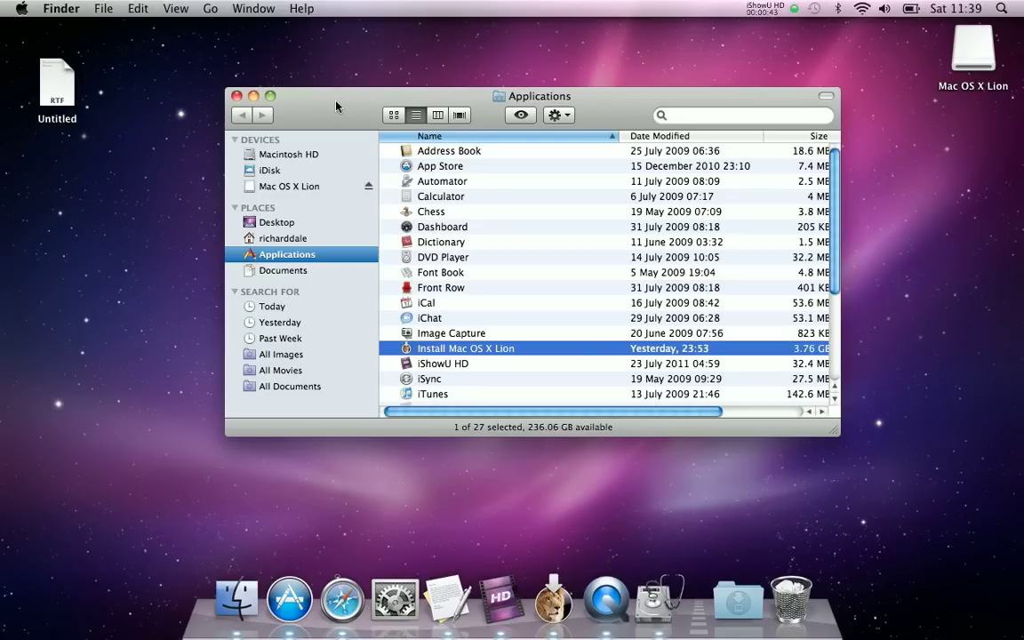
left_click_drag(336, 106, 142, 64)
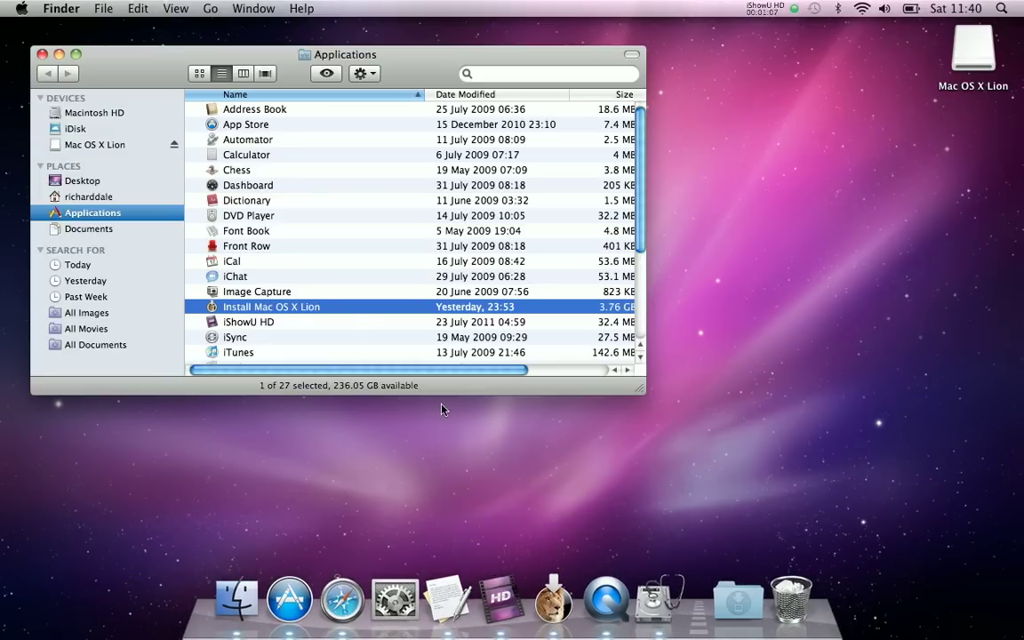
left_click(338, 289)
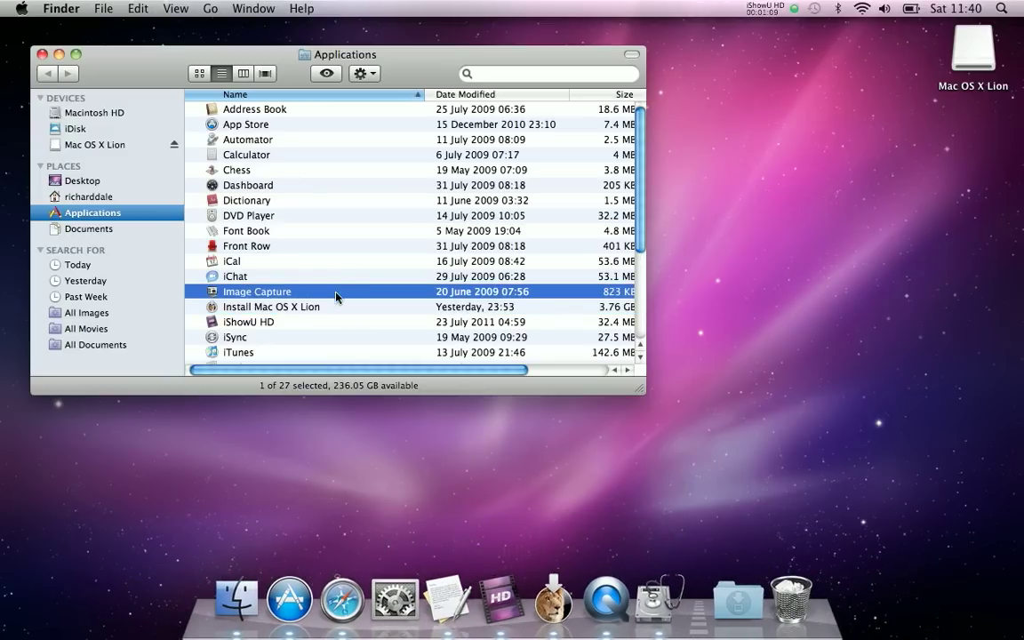
Browse into Install Mac OS X Lion's package Contents/SharedSupport folder to reveal InstallESD.dmg.
left_click(336, 305)
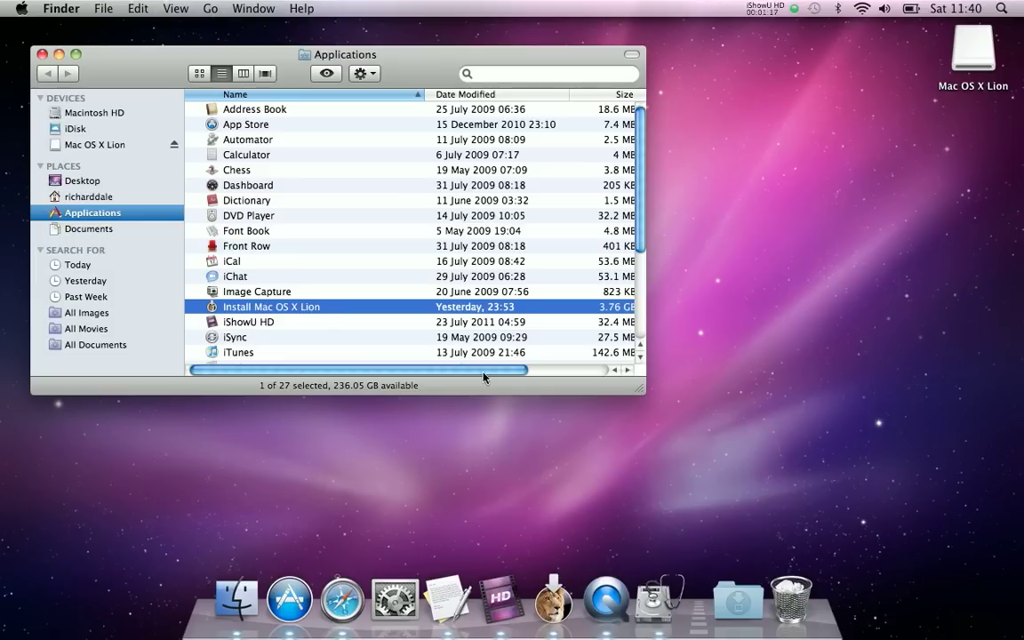
right_click(360, 311)
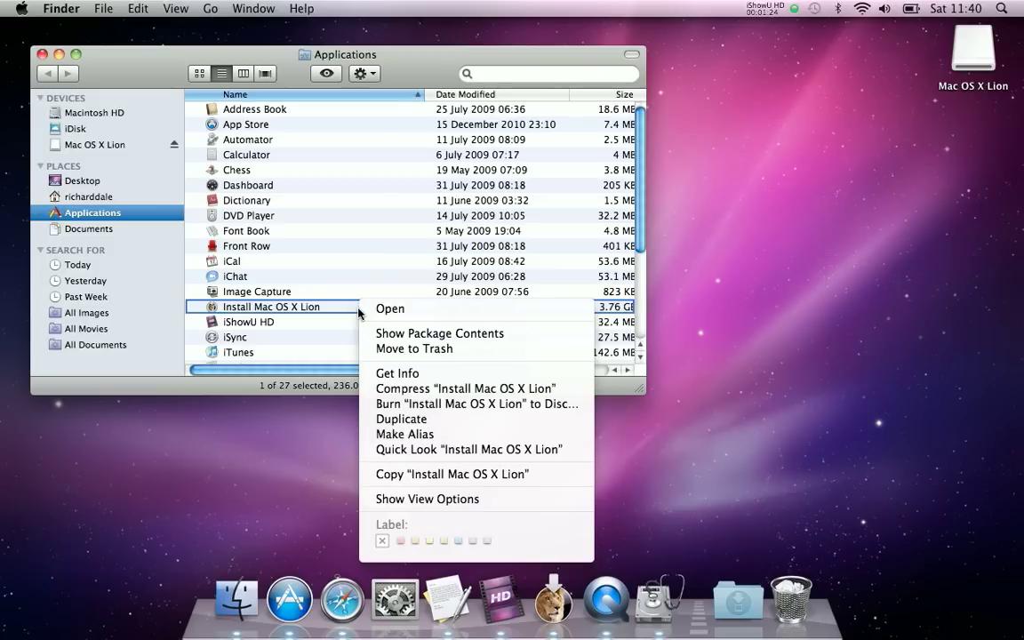
left_click(405, 333)
double_click(249, 126)
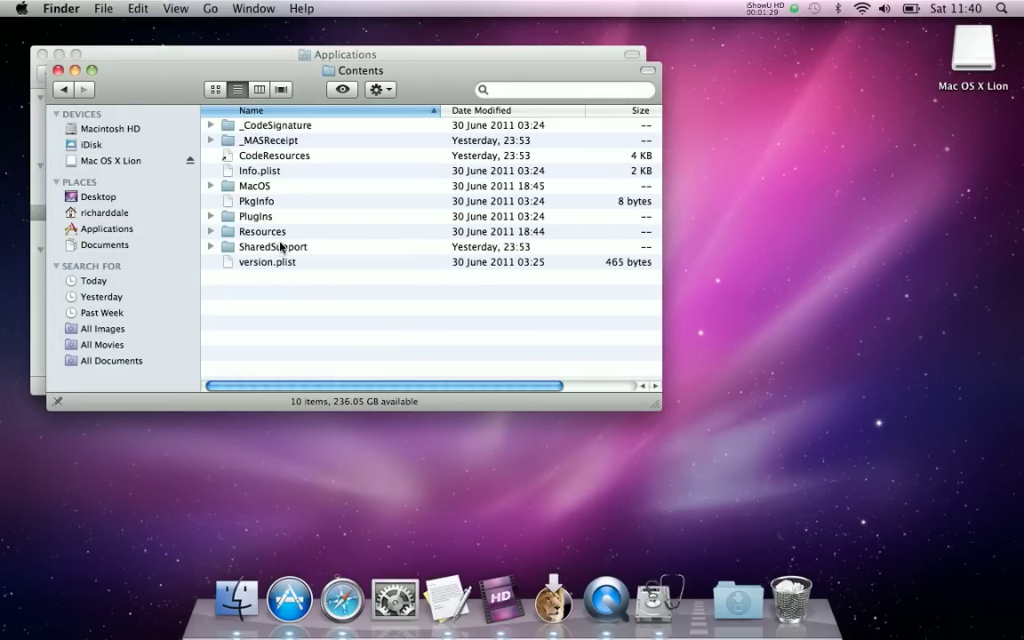
double_click(281, 247)
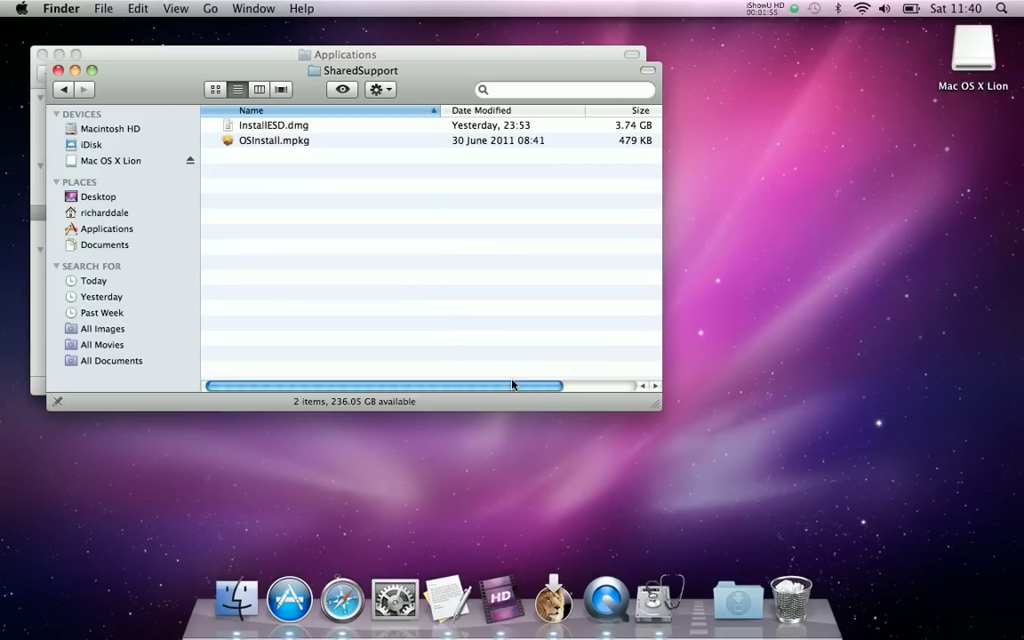
Launch Disk Utility and show Erase options for the Kingston stick's Mac OS X Lion volume.
left_click(658, 594)
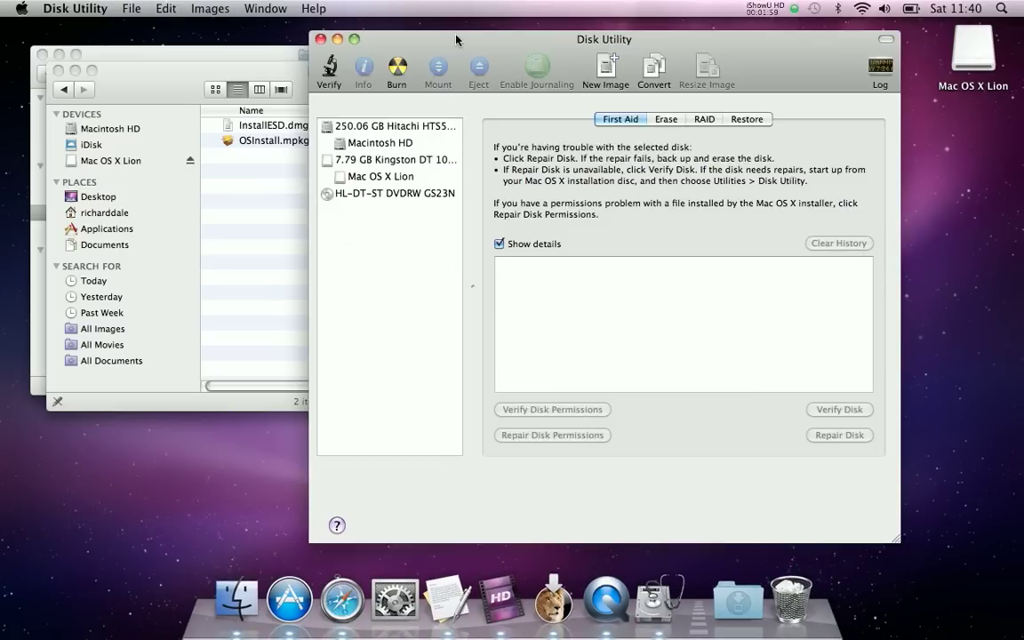
left_click_drag(456, 40, 405, 36)
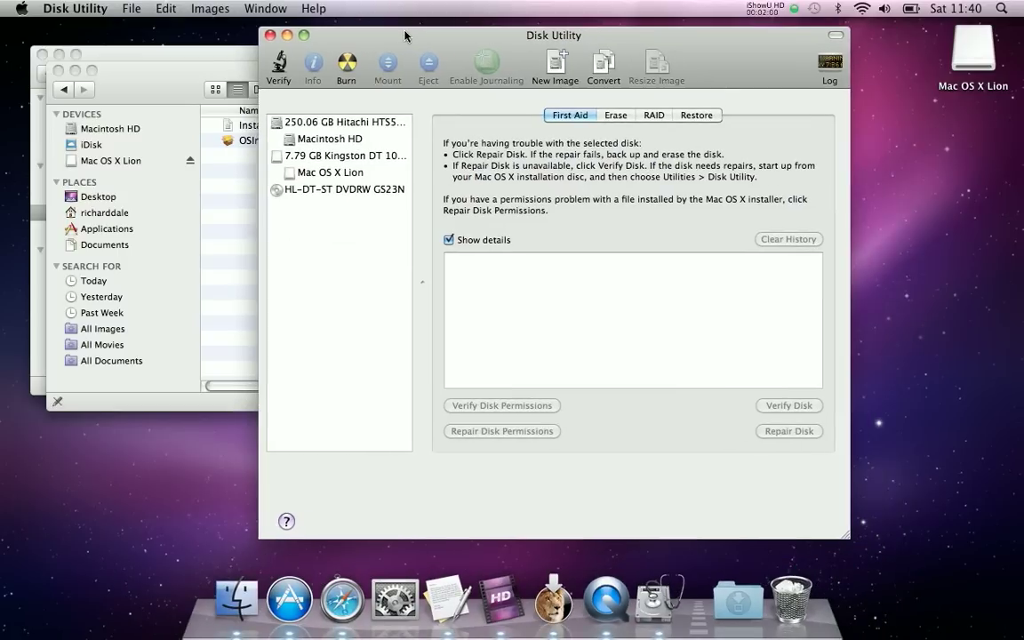
left_click(352, 177)
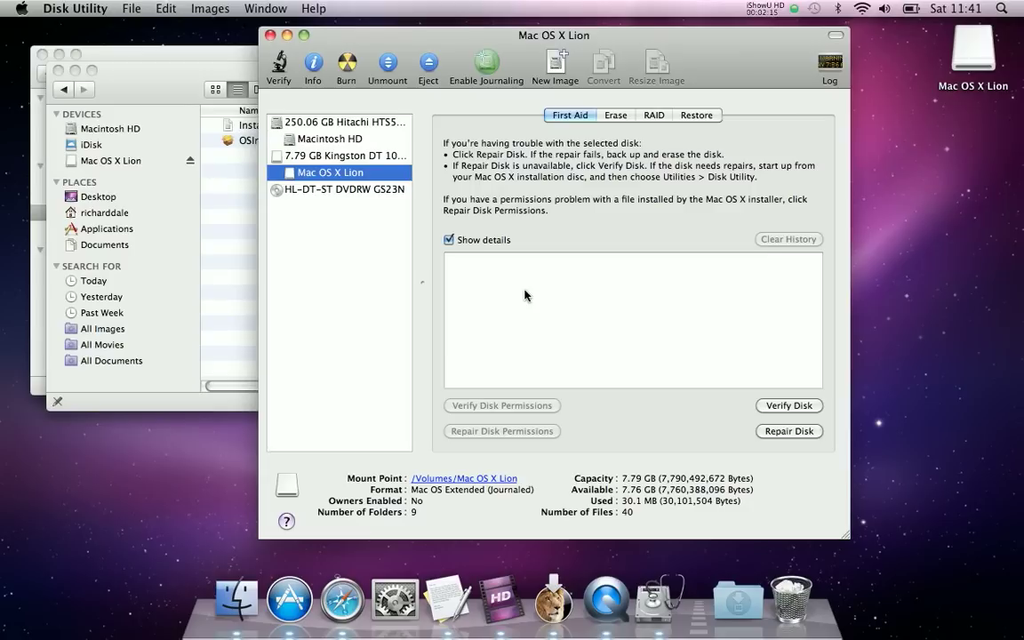
left_click(618, 116)
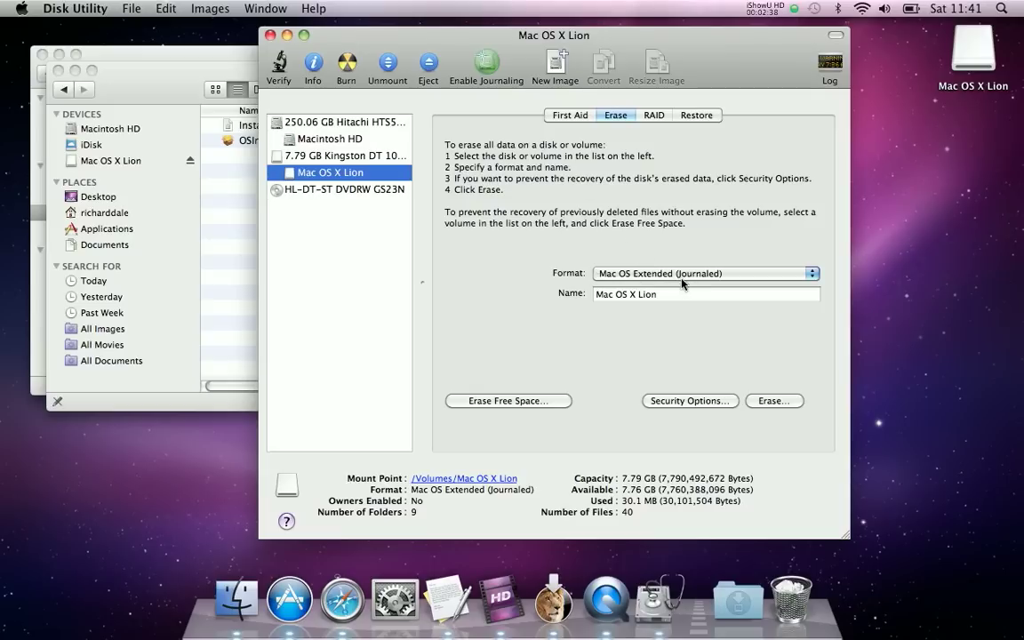
Add InstallESD.dmg from the SharedSupport folder to Disk Utility's sidebar.
left_click_drag(361, 36, 539, 42)
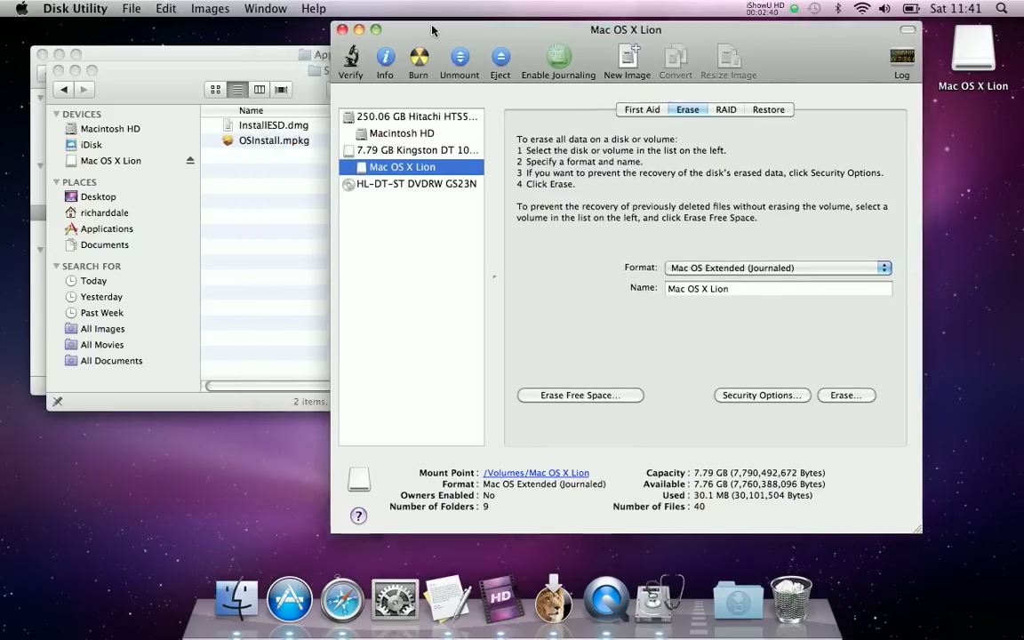
left_click(310, 130)
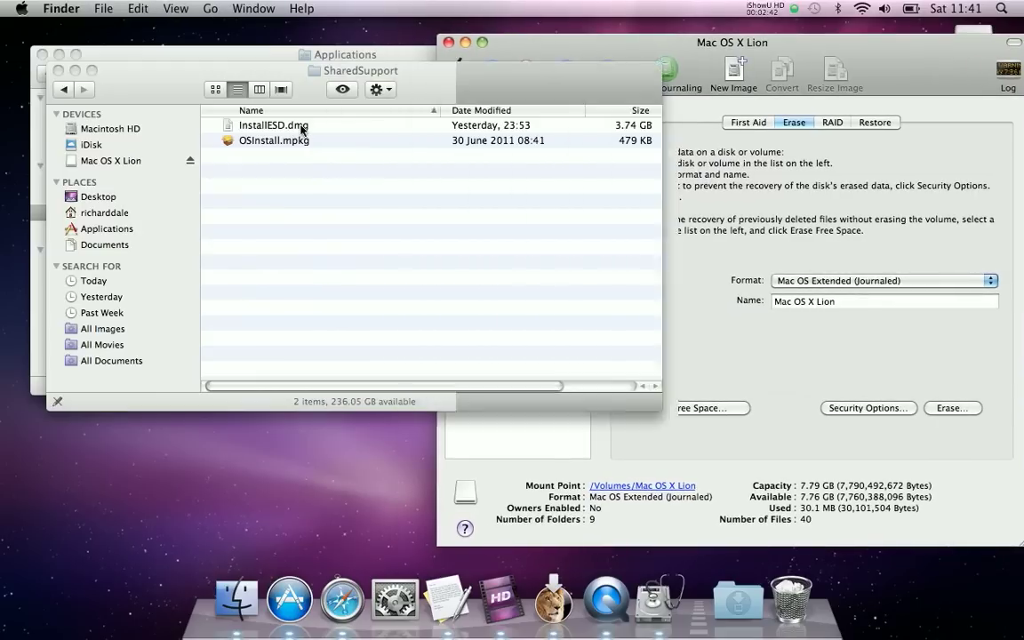
left_click_drag(138, 82, 736, 266)
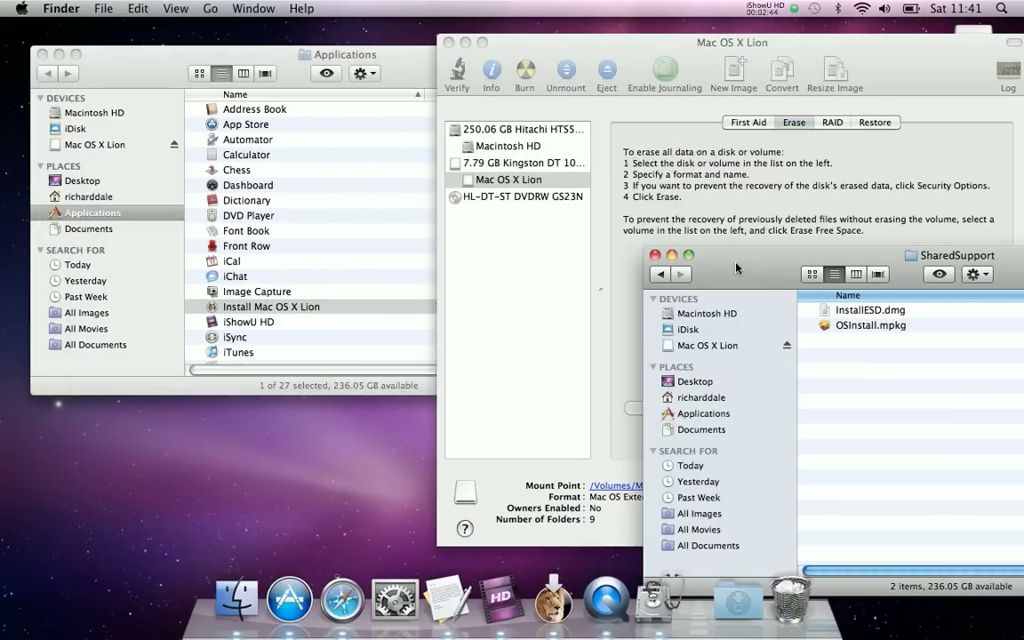
left_click_drag(869, 311, 544, 261)
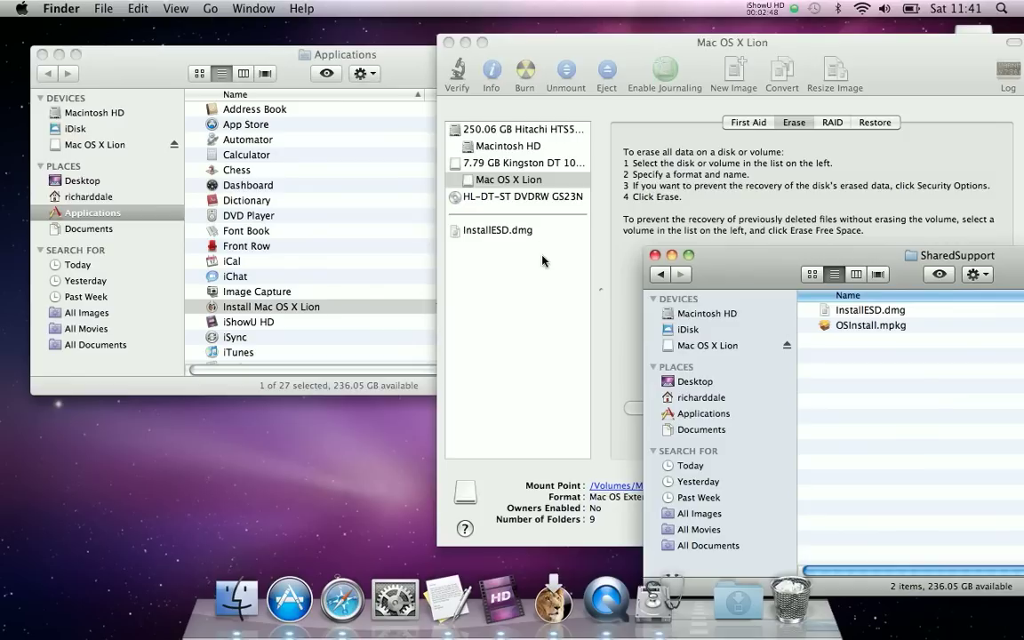
left_click(655, 258)
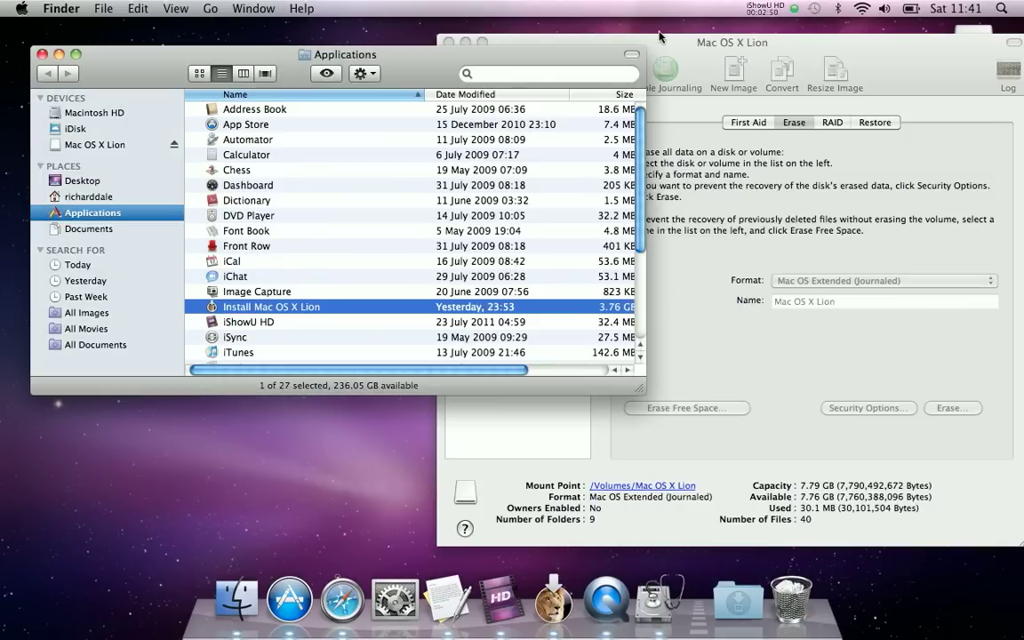
In the Restore tab, set InstallESD.dmg as source and Mac OS X Lion as destination.
left_click(656, 45)
left_click_drag(655, 53, 446, 42)
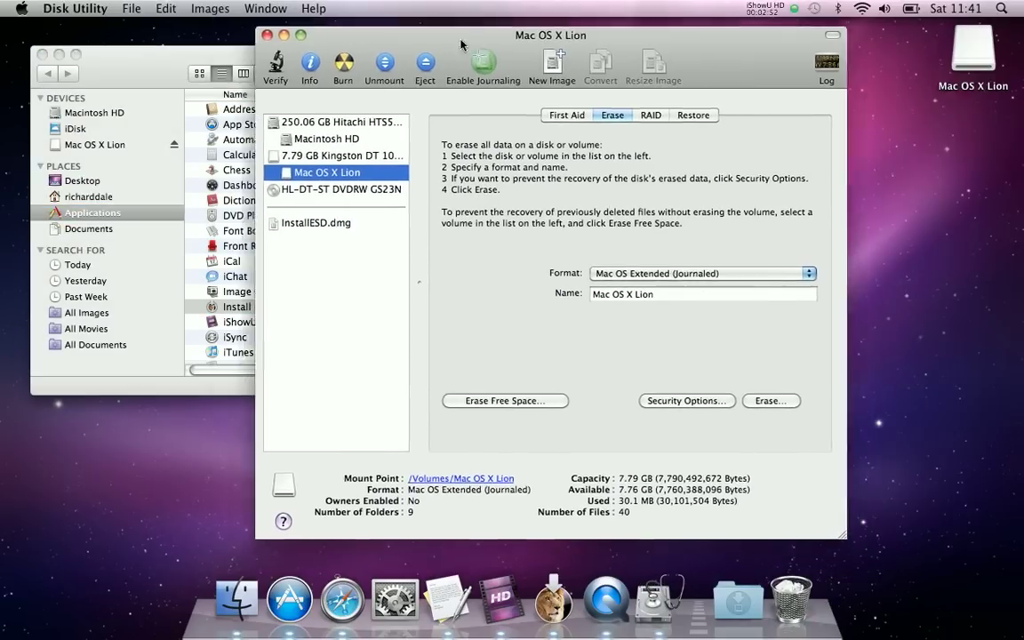
left_click(664, 110)
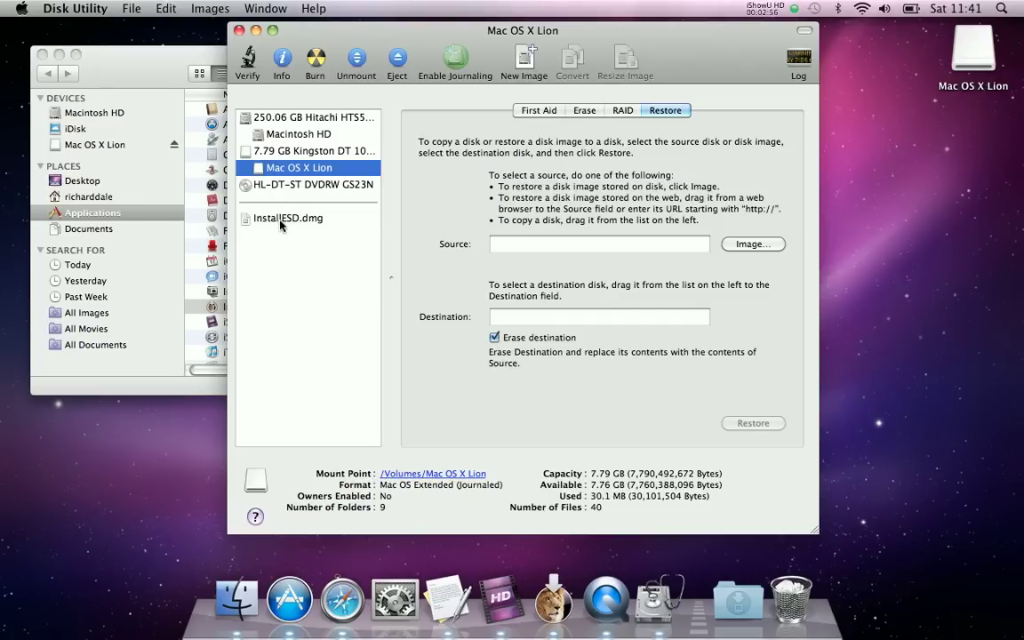
left_click_drag(281, 223, 556, 253)
left_click_drag(313, 173, 572, 318)
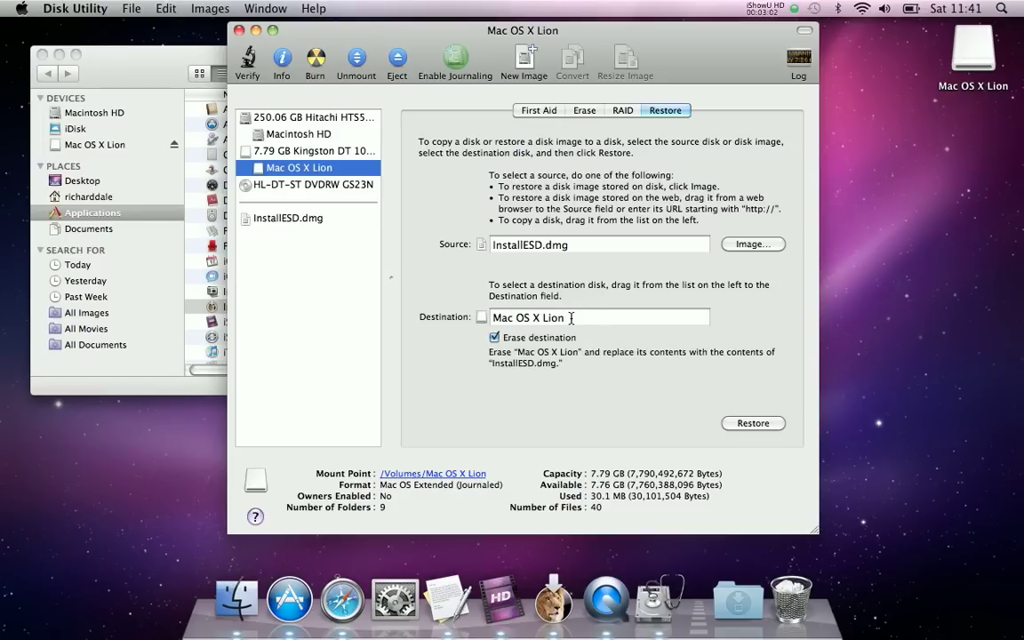
Start the restore, confirming the erase of Mac OS X Lion and entering the admin password.
left_click(755, 424)
left_click(644, 195)
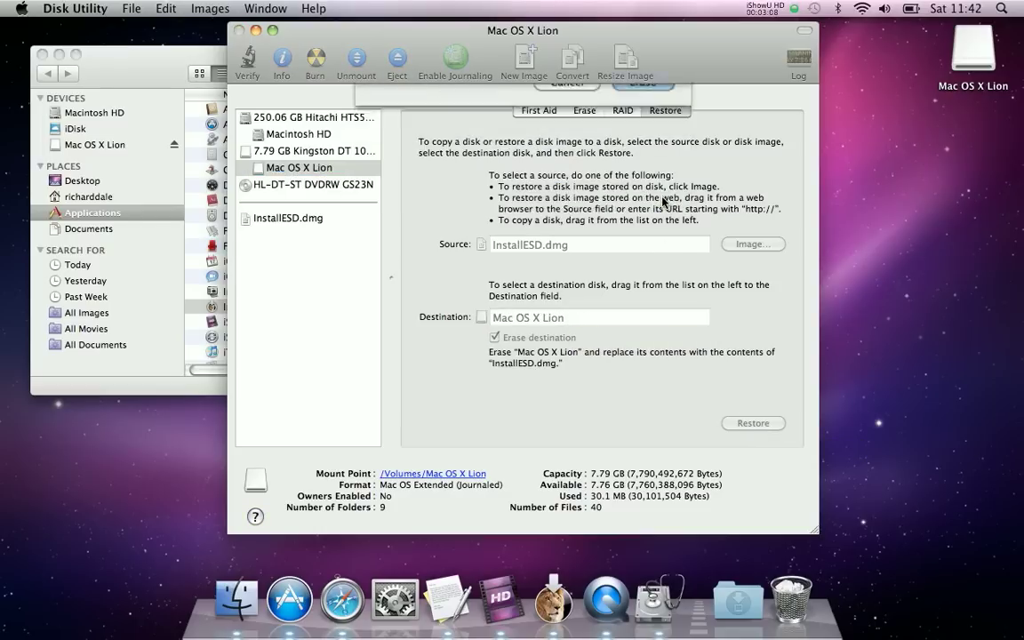
type("•")
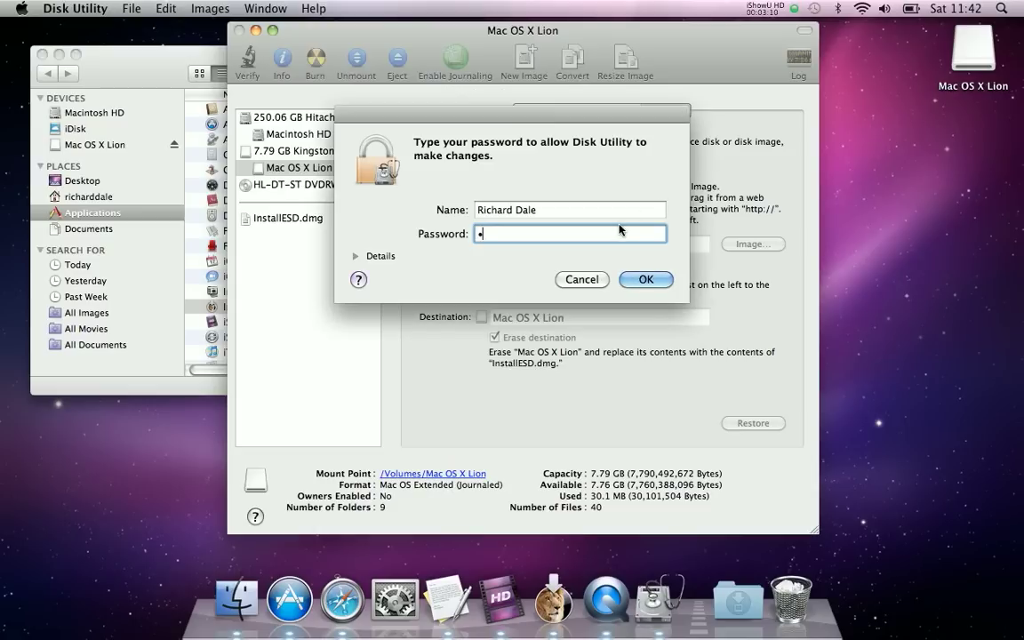
type("••••••••")
left_click(647, 278)
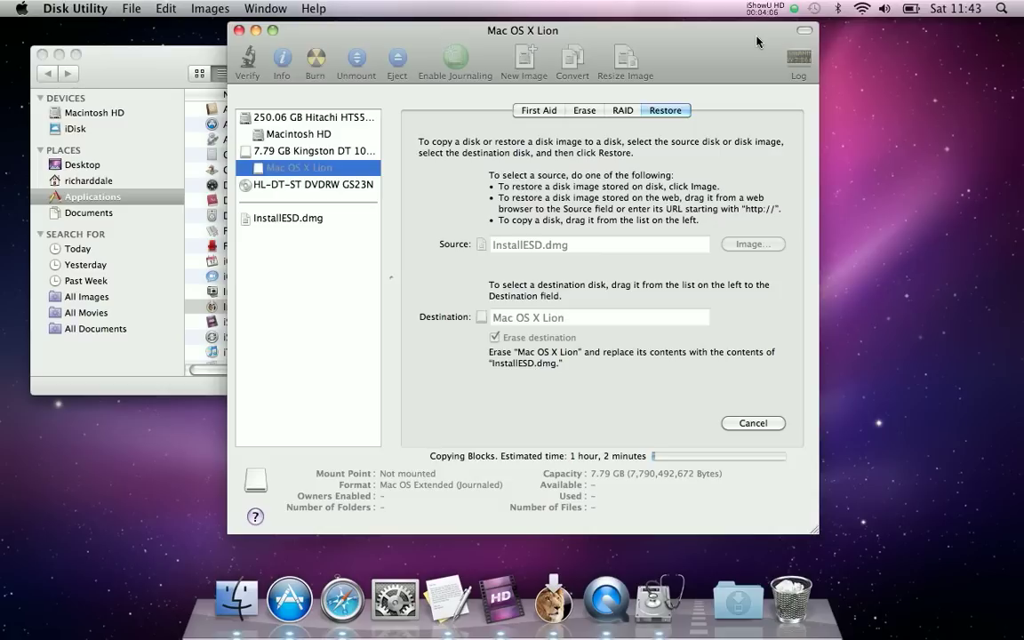
left_click(795, 10)
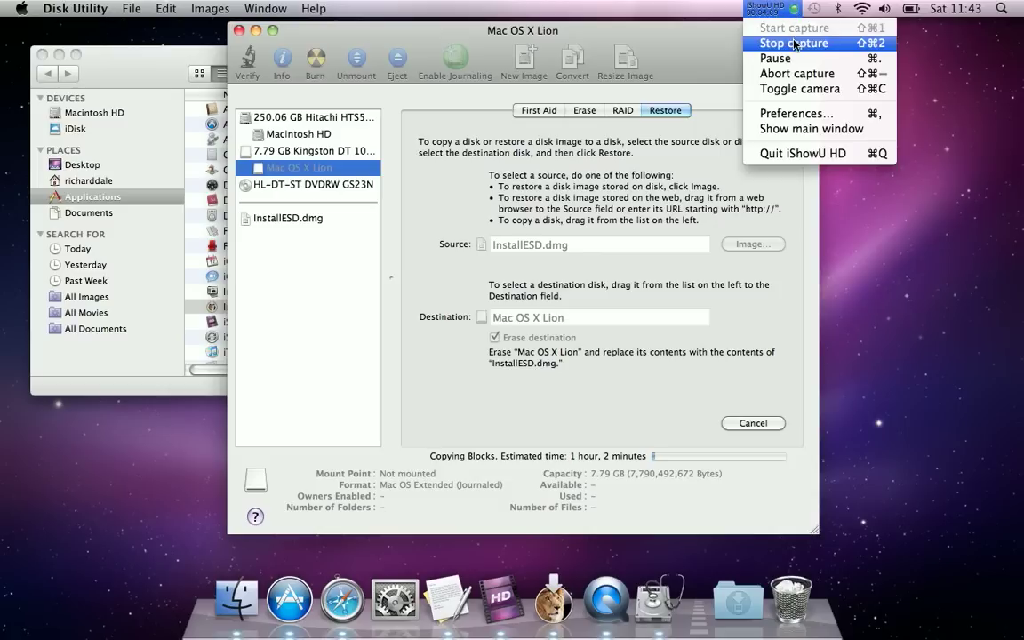